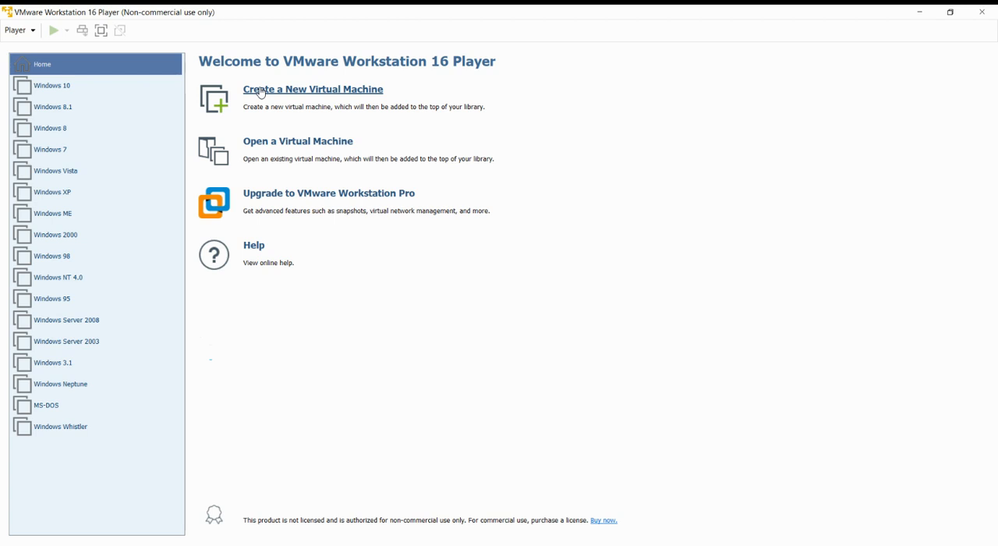
# - Start a new virtual machine that installs from the DPRK-Red-Star disc image in the Downloads folder
pyautogui.click(261, 93)
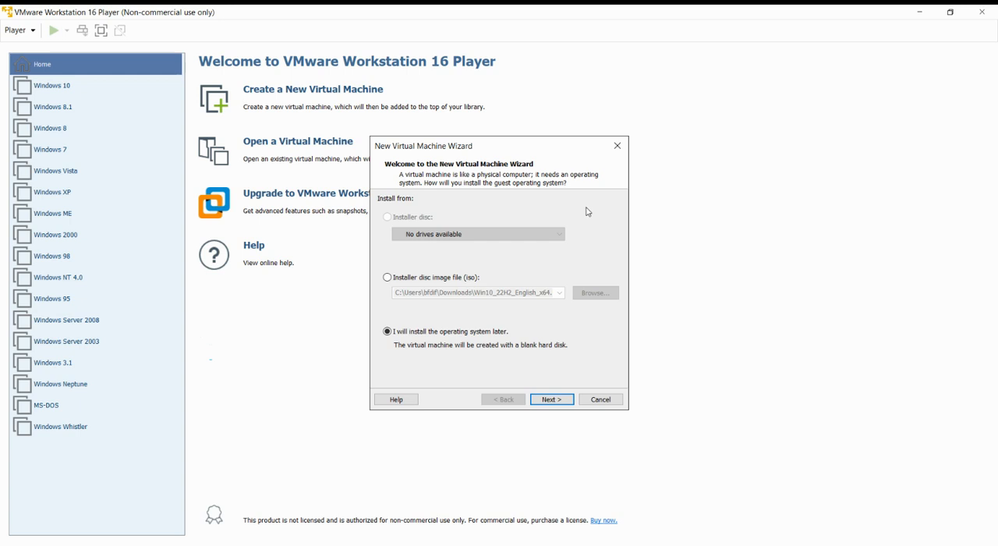
pyautogui.click(431, 278)
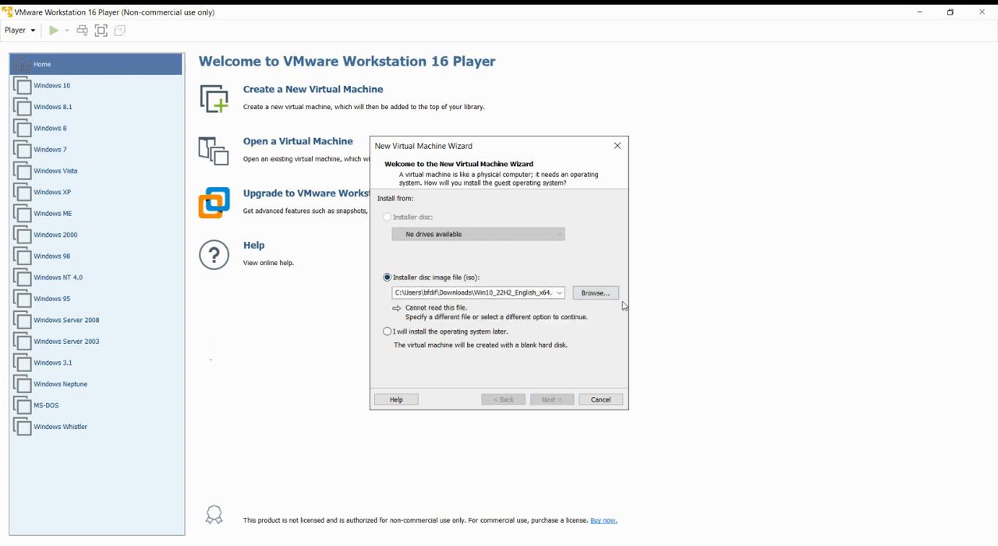
pyautogui.click(605, 299)
pyautogui.click(541, 266)
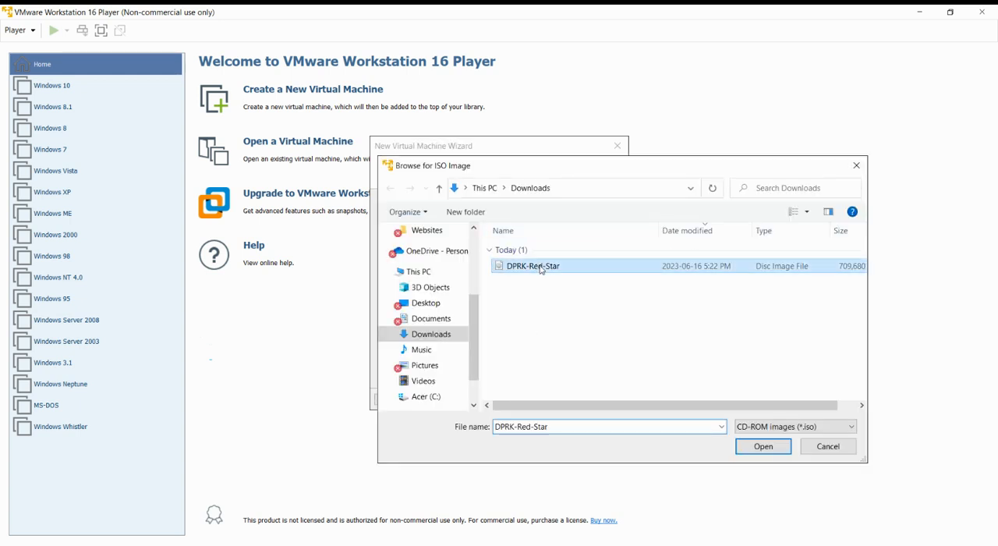
pyautogui.click(763, 447)
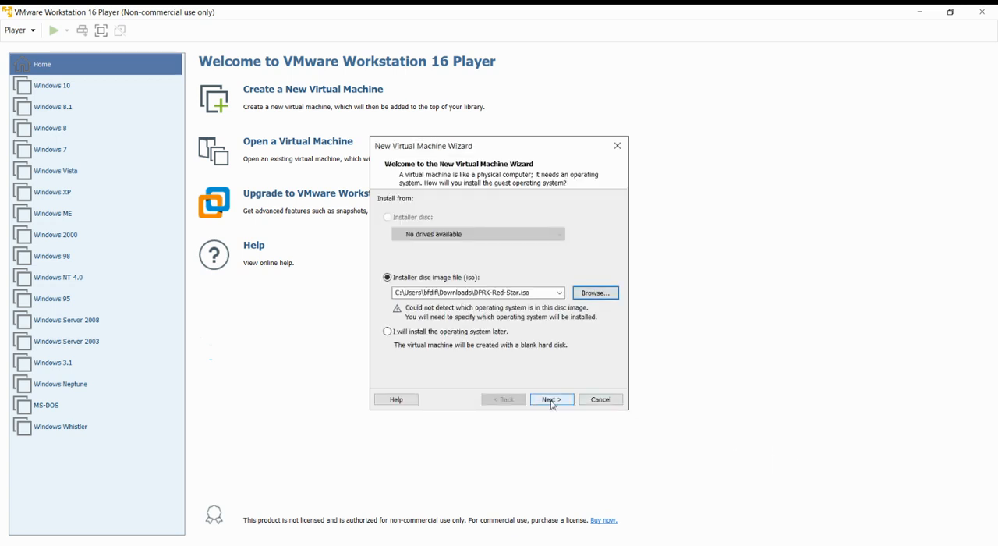
pyautogui.click(552, 400)
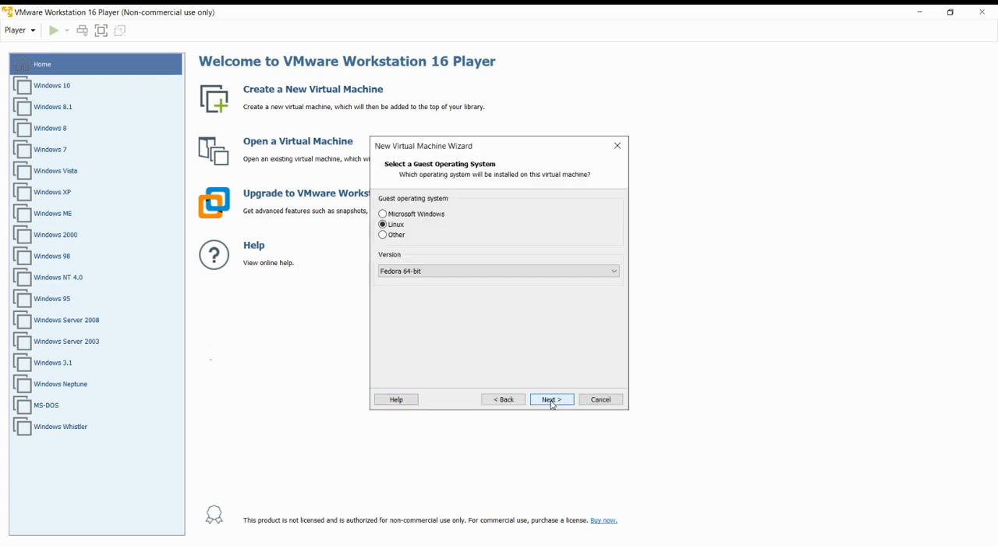
# - Set the guest operating system to Other with version Other
pyautogui.click(383, 235)
pyautogui.click(381, 273)
pyautogui.click(538, 401)
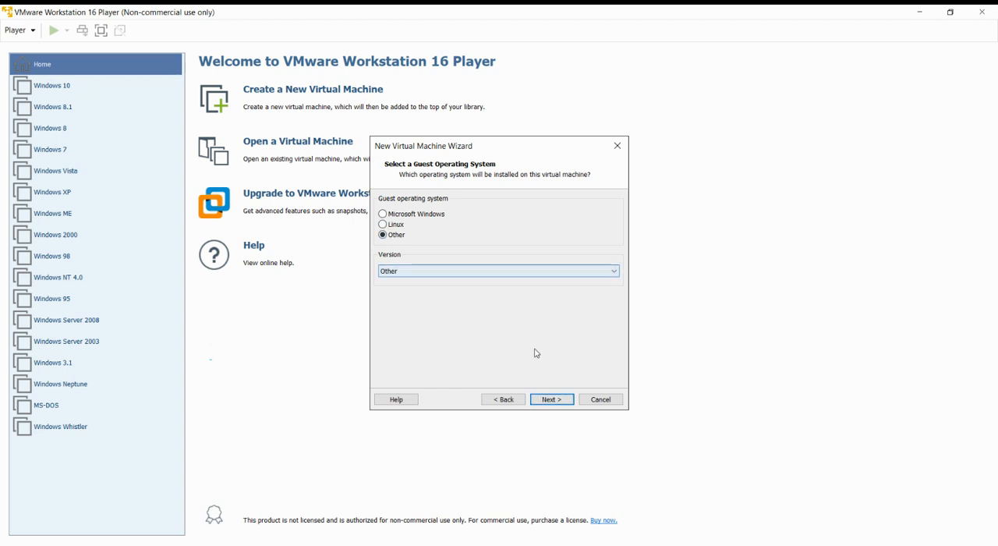
pyautogui.click(555, 404)
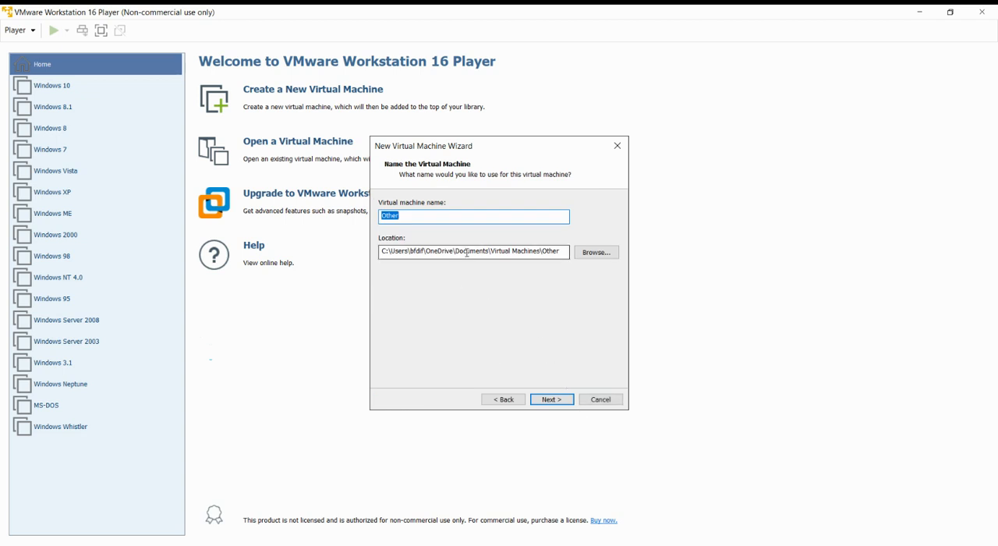
# - Name the virtual machine Red Star OS and create it with the default 8 GB disk split into multiple files
pyautogui.press('BackSpace')
pyautogui.write('Red Star OS')
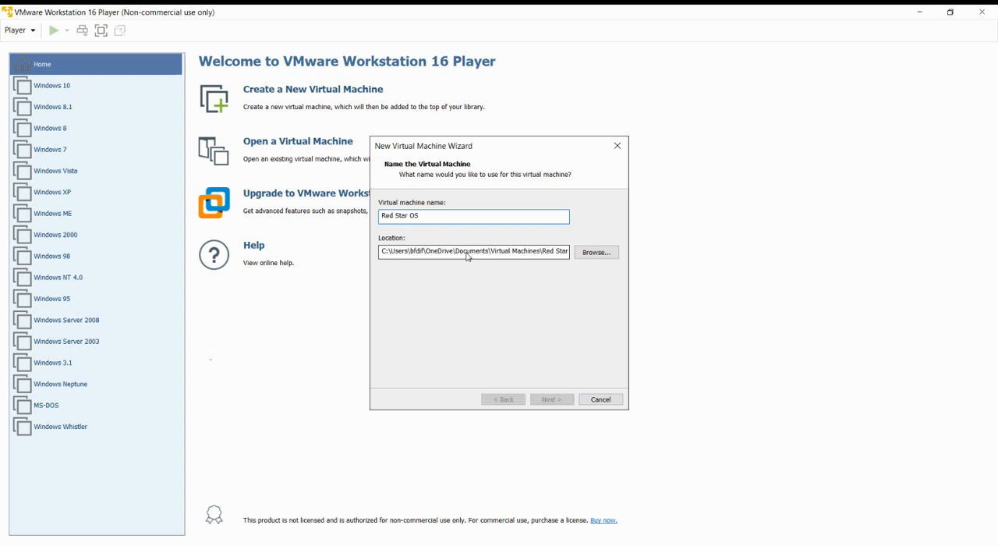
pyautogui.press('Return')
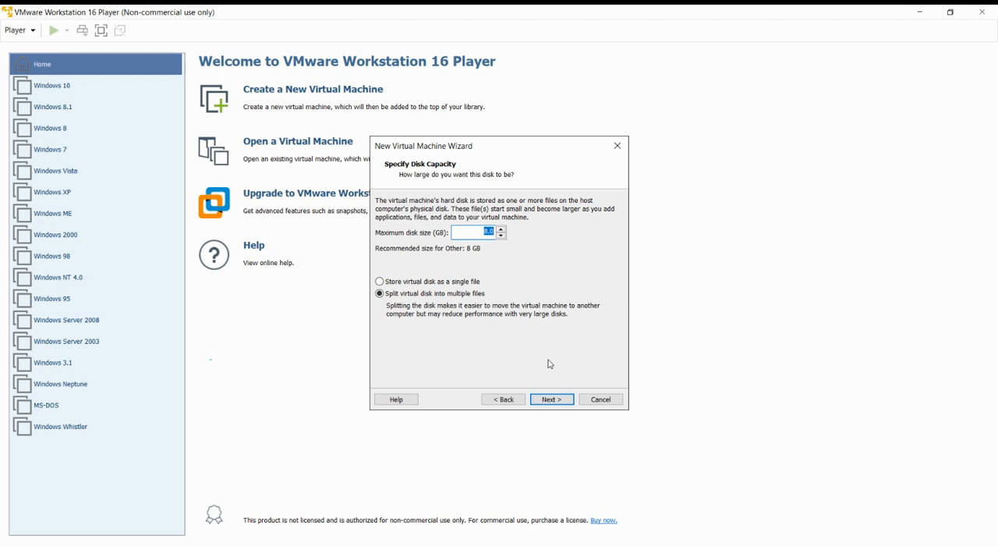
pyautogui.click(550, 400)
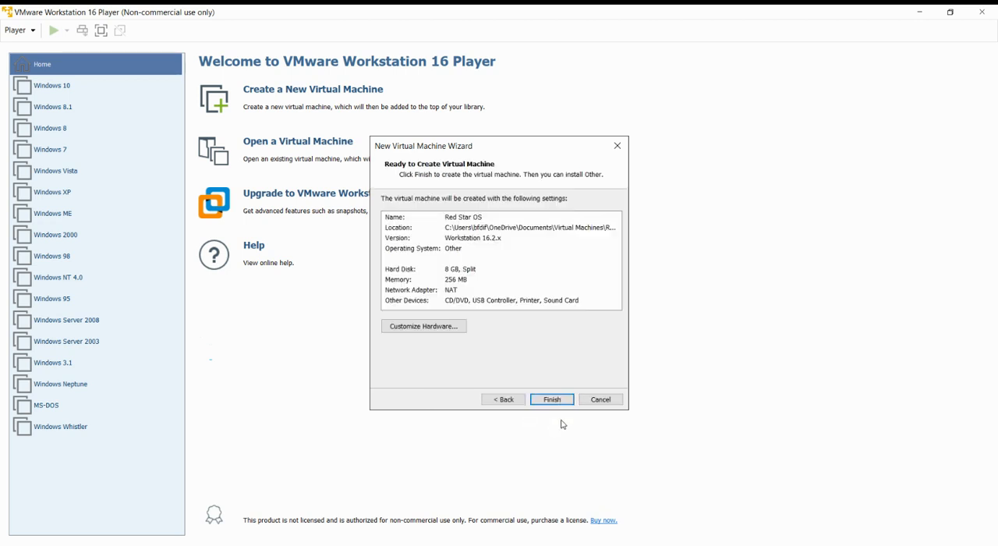
pyautogui.click(552, 399)
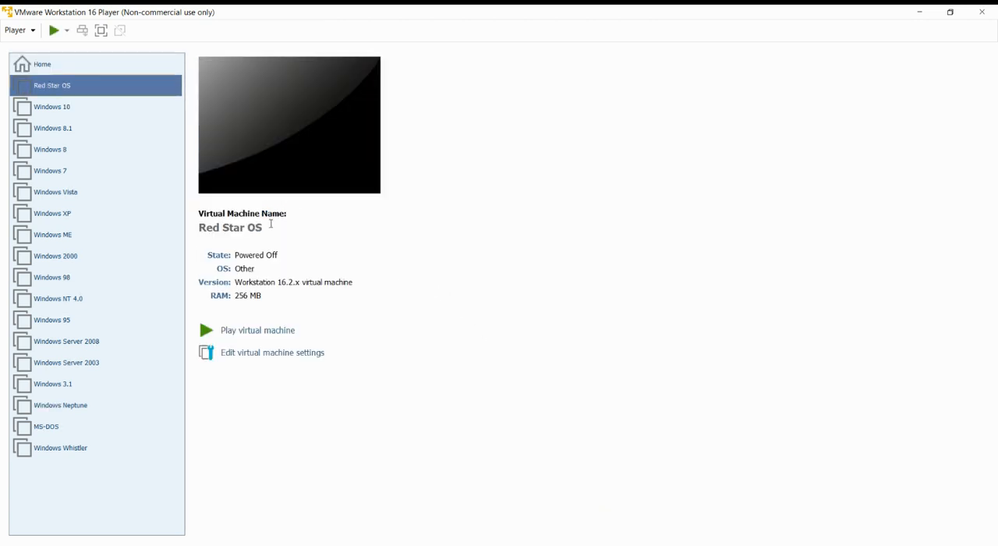
# - Start the Red Star OS virtual machine and agree in its installer to initialise the sda drive
pyautogui.click(270, 332)
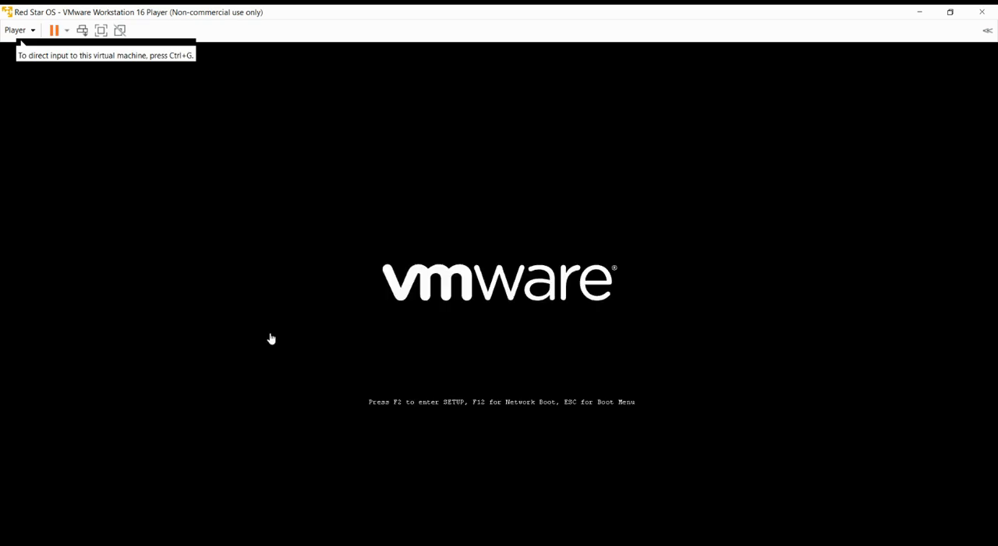
pyautogui.click(512, 319)
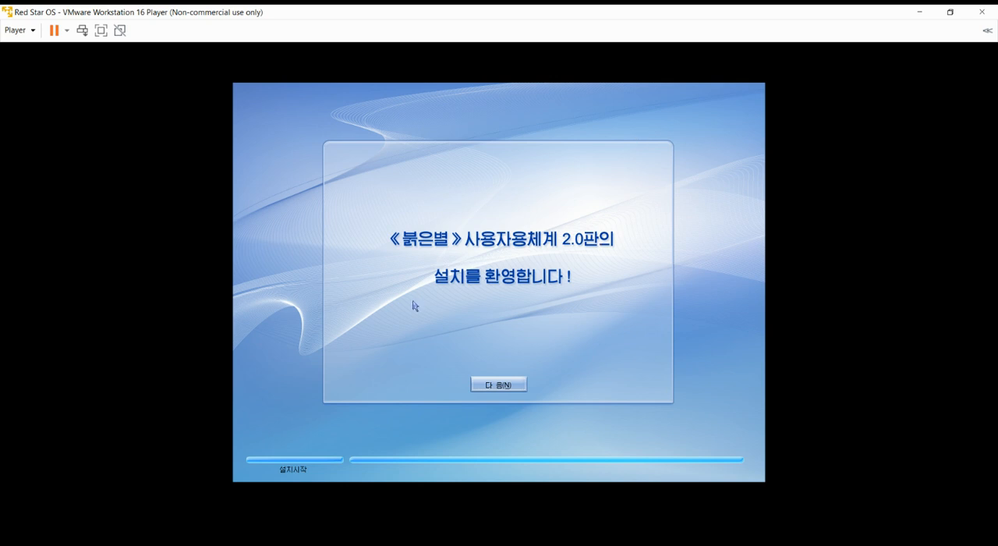
pyautogui.click(501, 384)
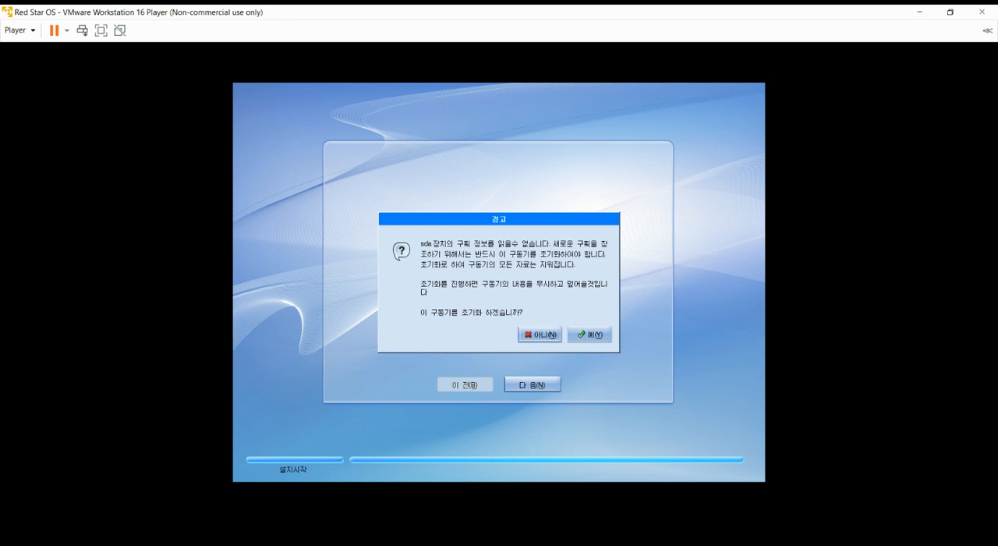
pyautogui.click(581, 337)
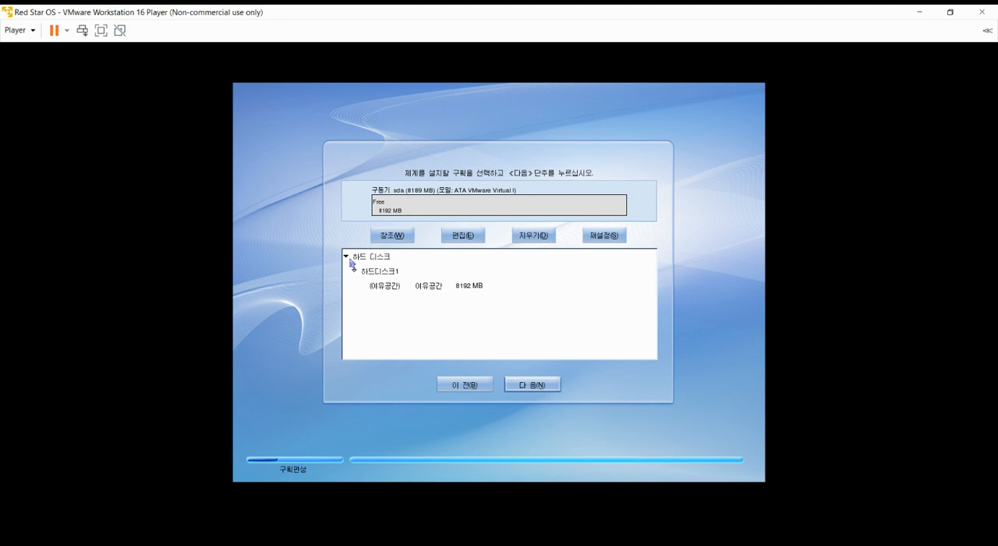
# - Try to continue the installation with the top-level 하드 디스크 entry as the target
pyautogui.click(355, 260)
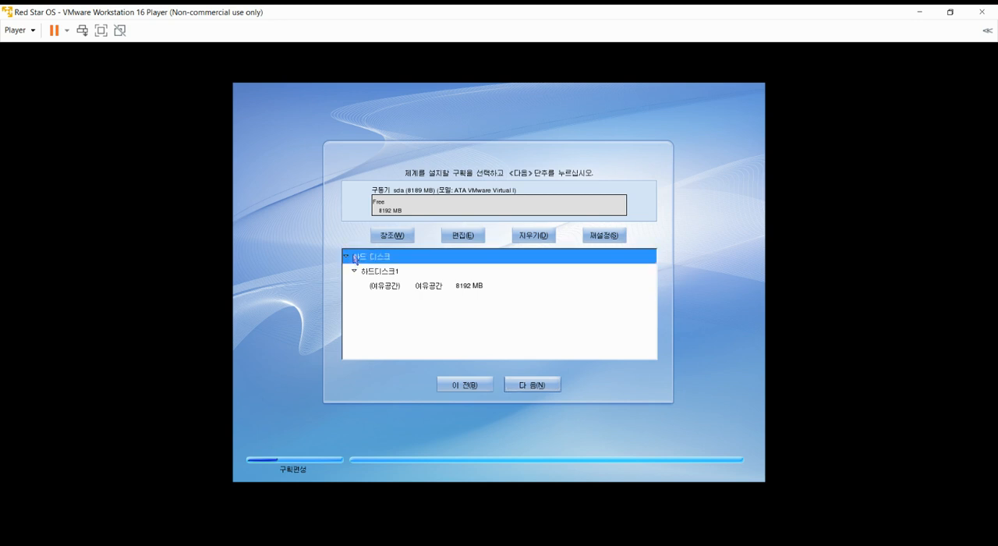
pyautogui.click(512, 387)
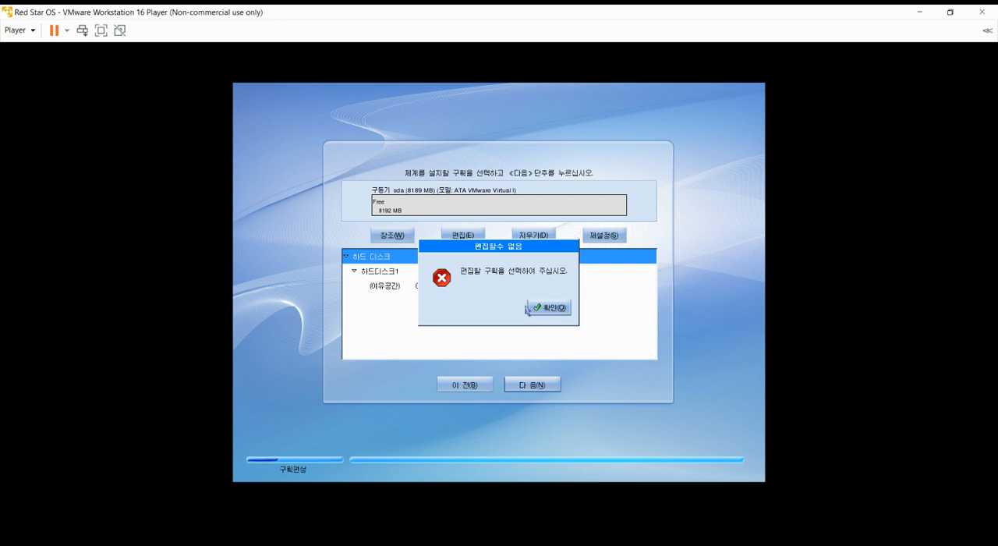
pyautogui.click(550, 310)
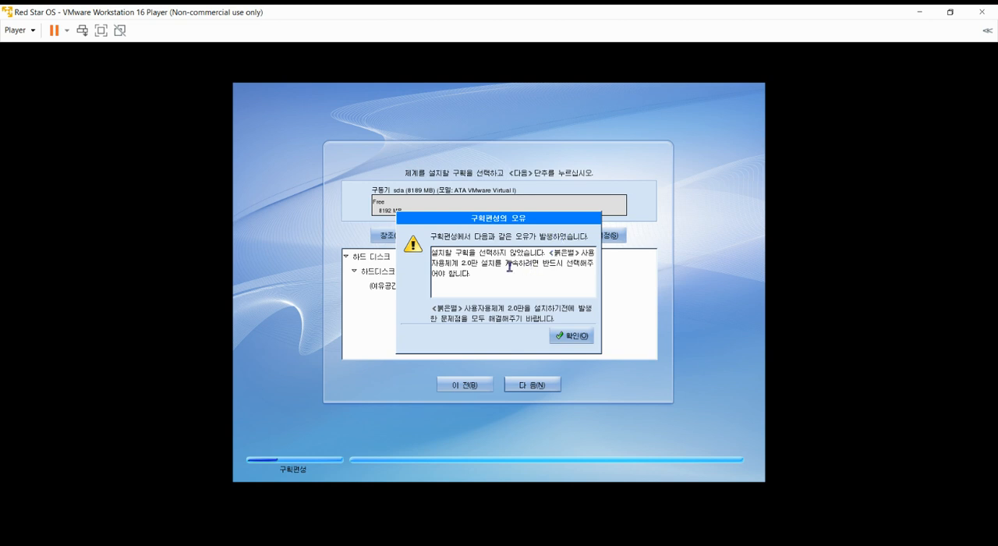
pyautogui.click(573, 340)
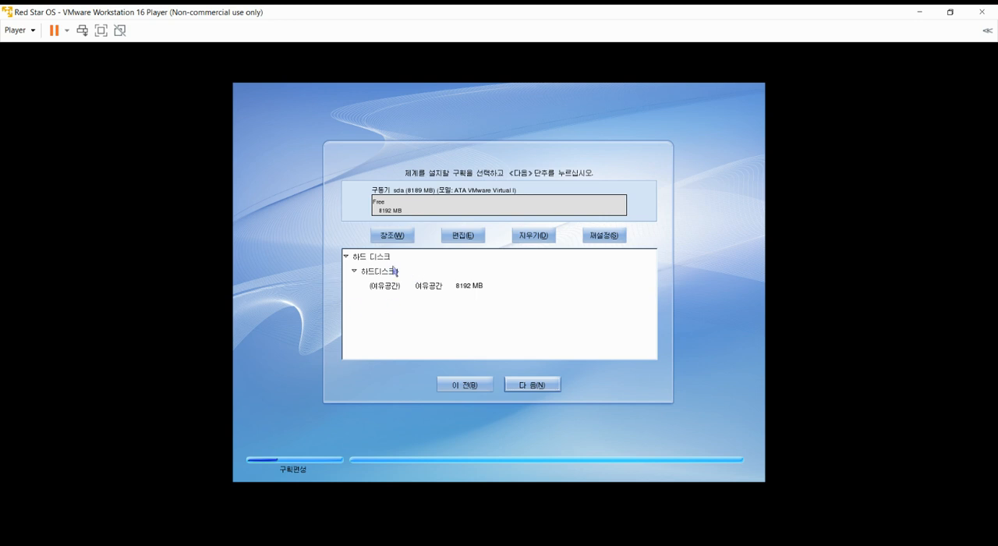
# - Try to continue the installation with the 하드디스크1 entry as the target
pyautogui.click(394, 274)
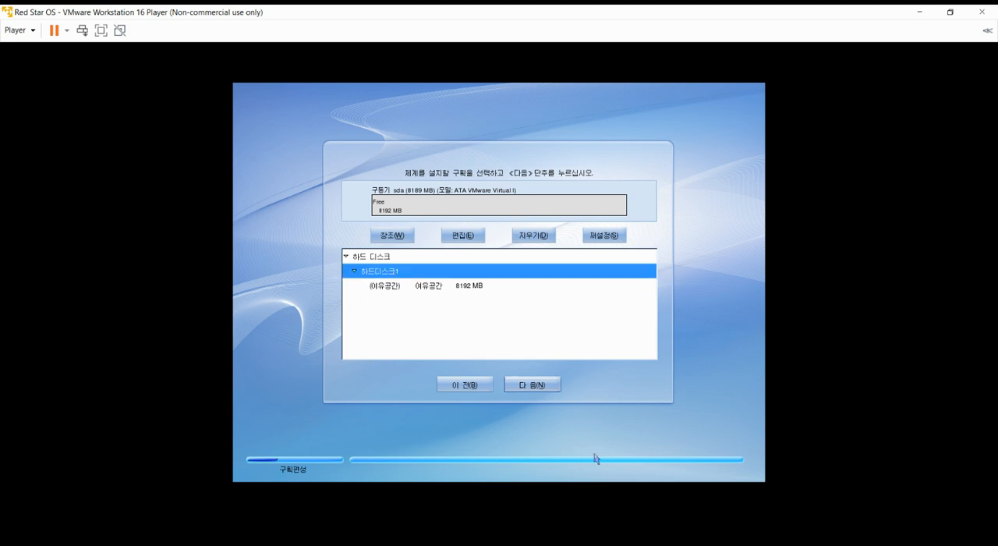
pyautogui.click(533, 390)
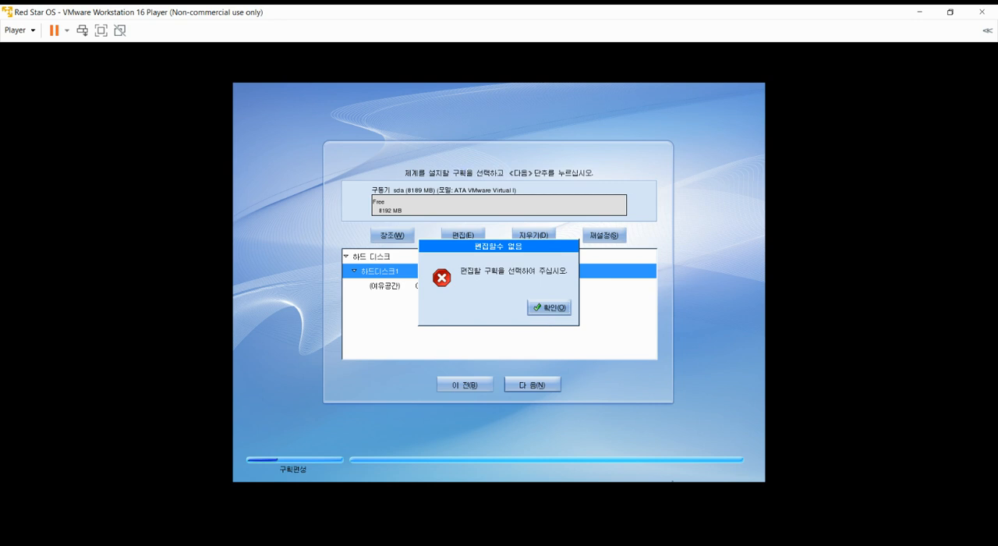
pyautogui.click(555, 312)
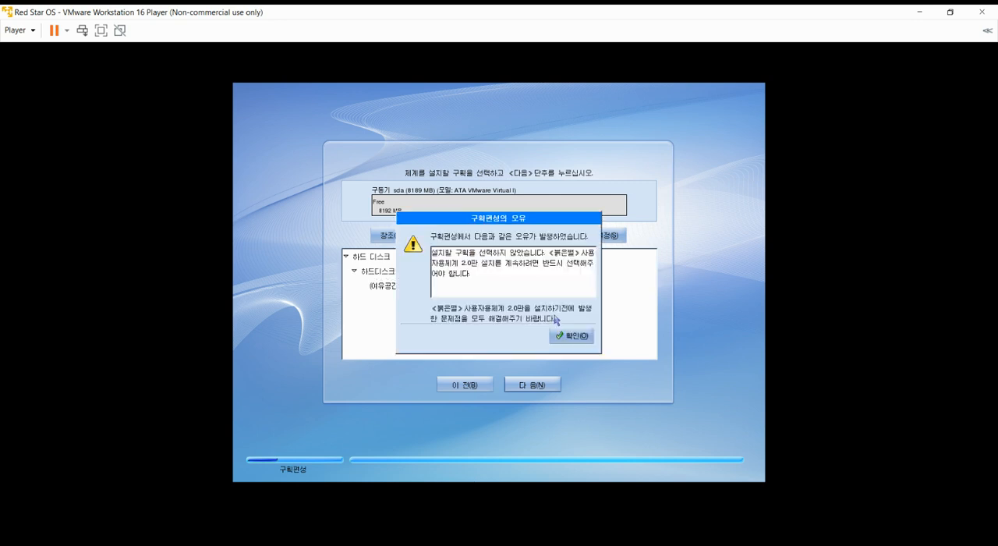
pyautogui.click(577, 337)
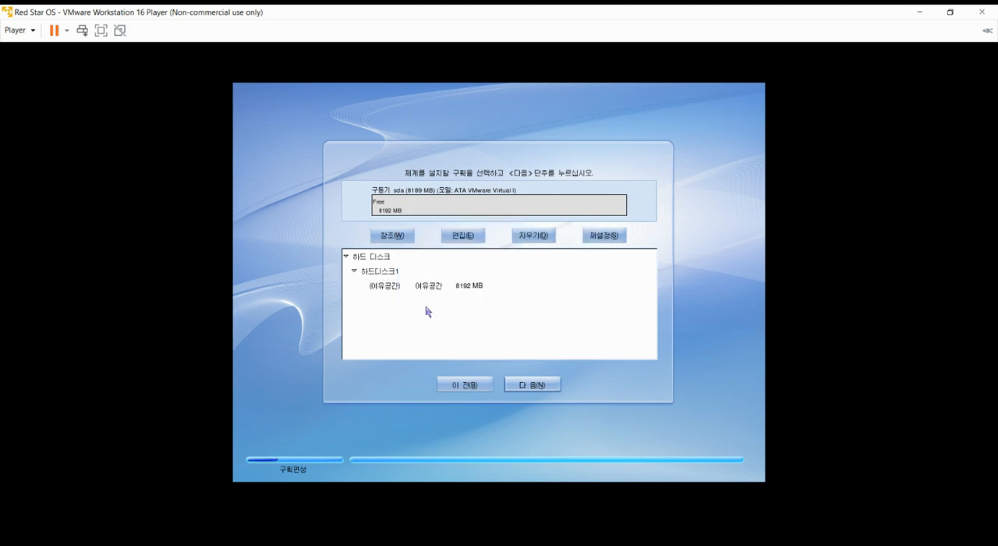
# - Try to continue the installation with an ext3 partition mounted at /boot across the drive's free space
pyautogui.click(385, 286)
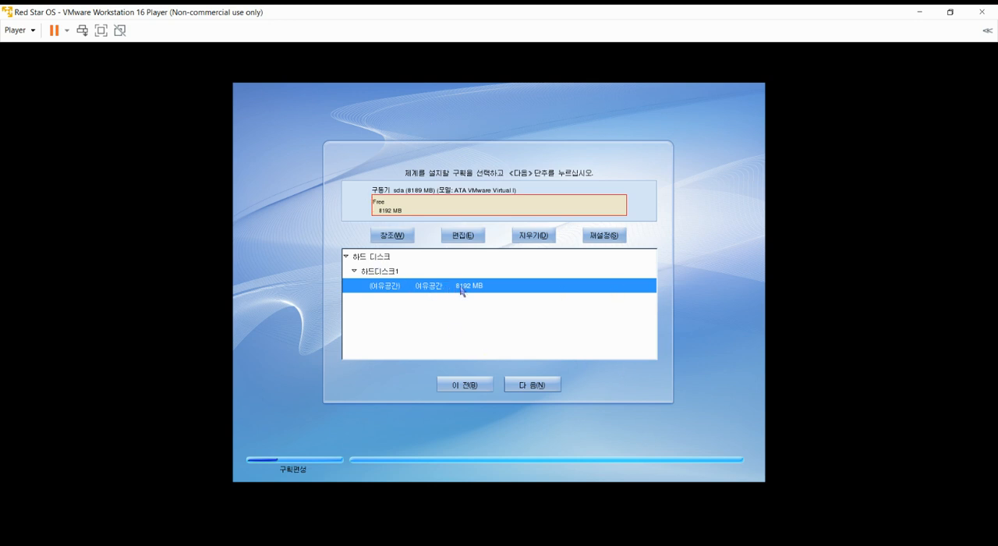
pyautogui.click(544, 386)
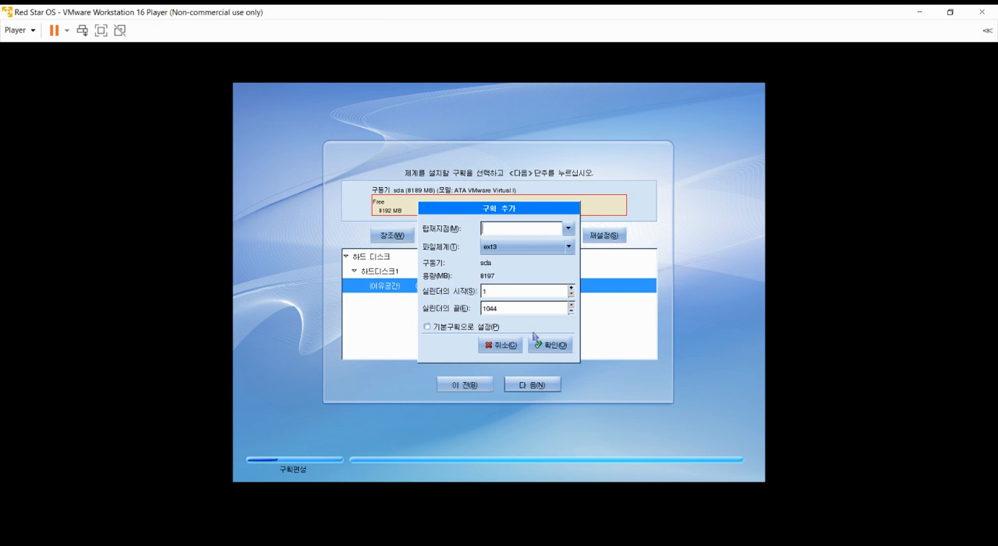
pyautogui.click(554, 352)
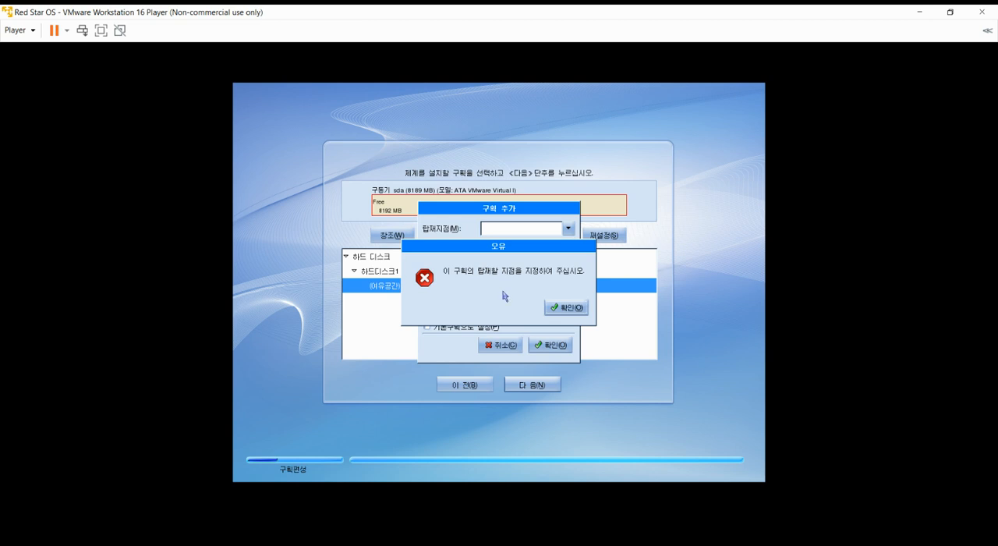
pyautogui.click(565, 308)
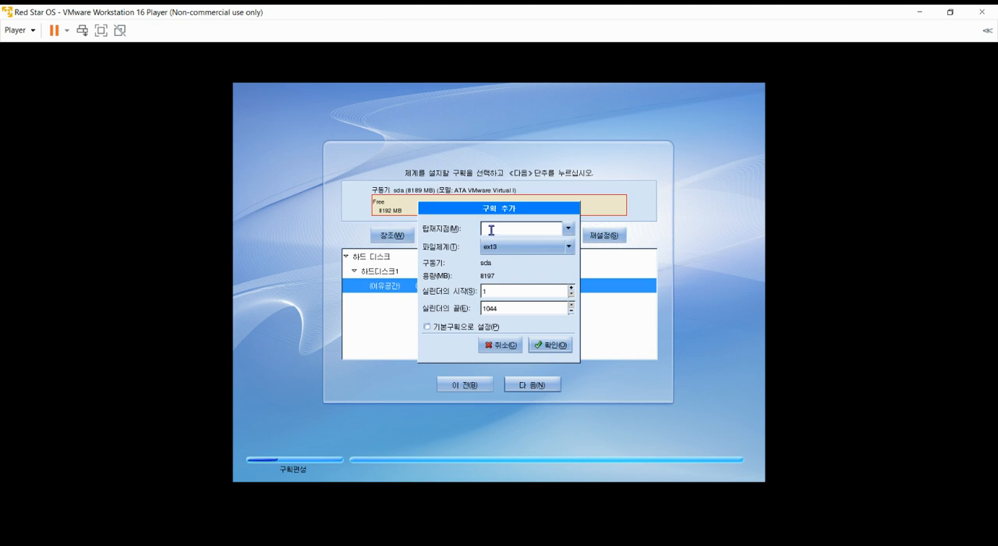
pyautogui.click(568, 228)
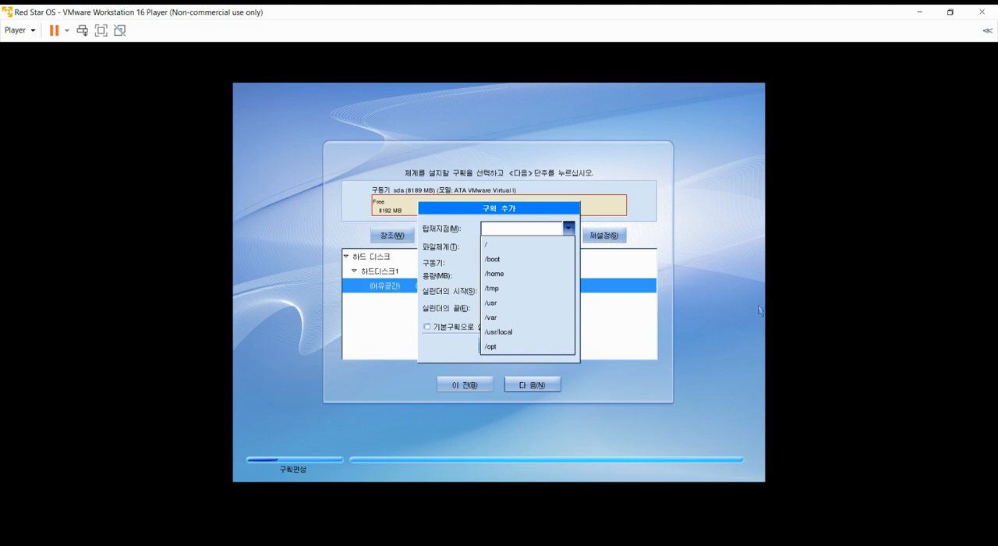
pyautogui.click(504, 258)
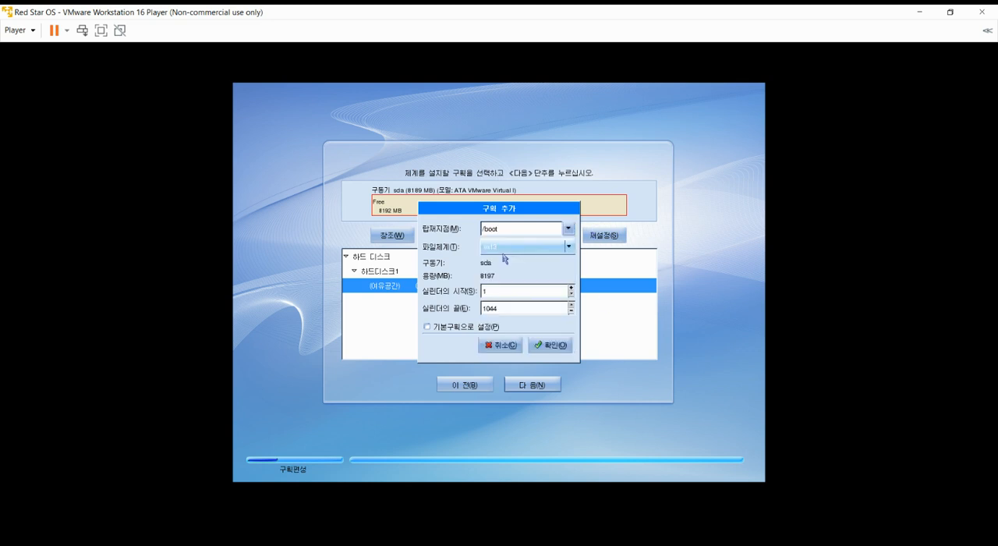
pyautogui.click(545, 352)
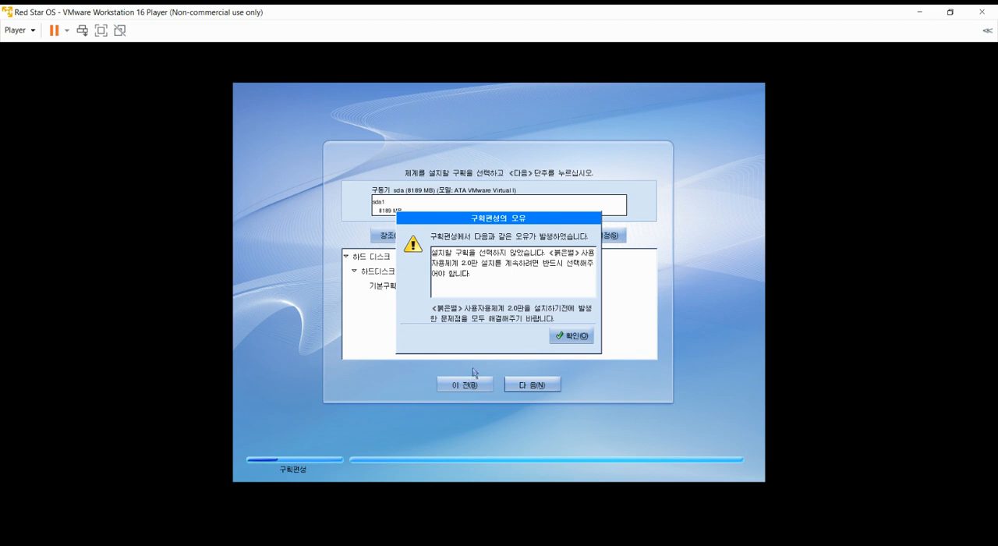
pyautogui.click(566, 335)
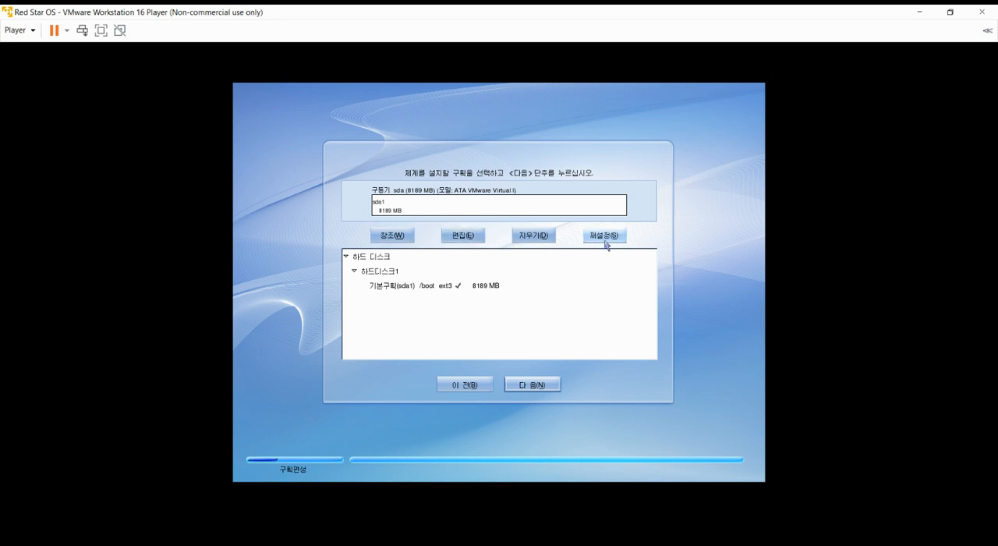
# - Reset the partition table to its initial state and select the top-level 하드 디스크 entry
pyautogui.click(380, 258)
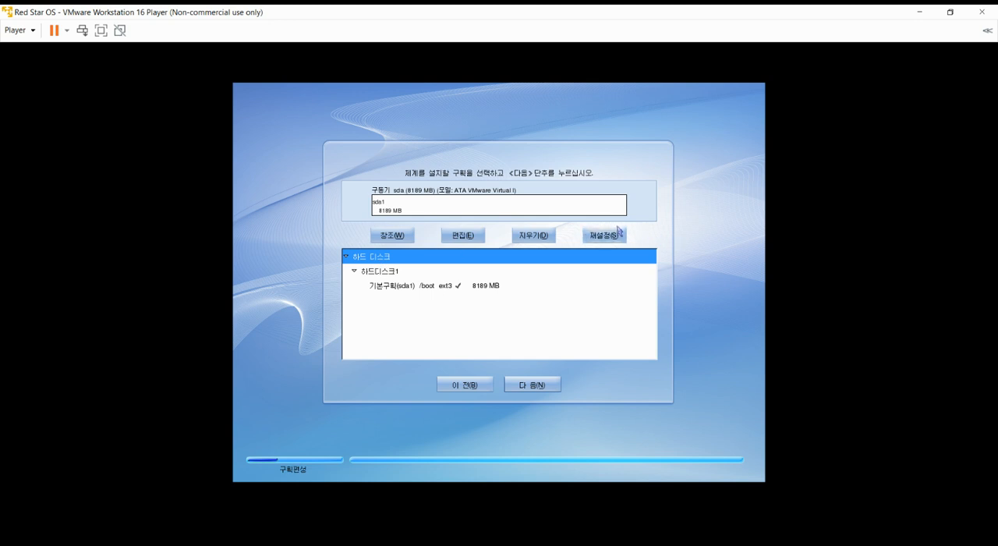
pyautogui.click(613, 235)
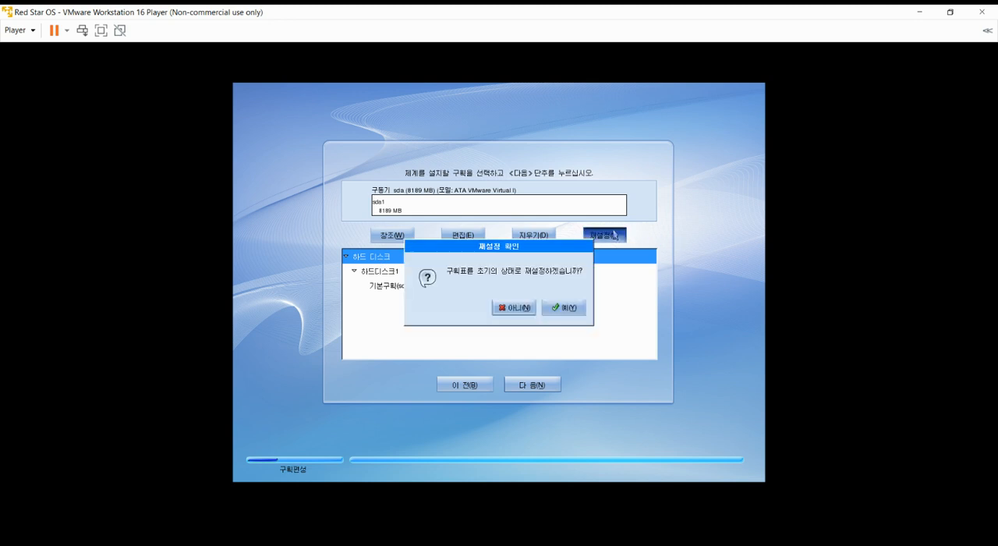
pyautogui.click(551, 309)
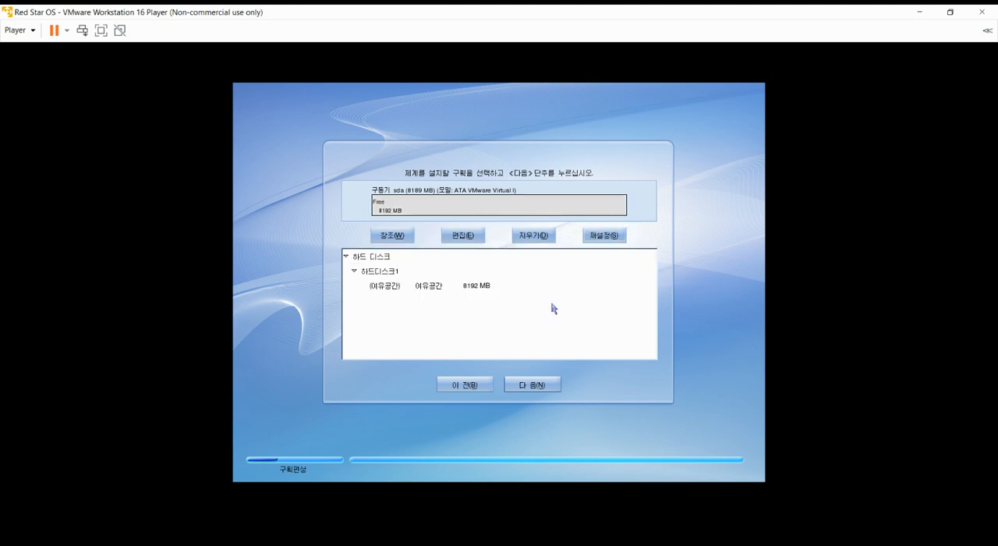
pyautogui.click(424, 253)
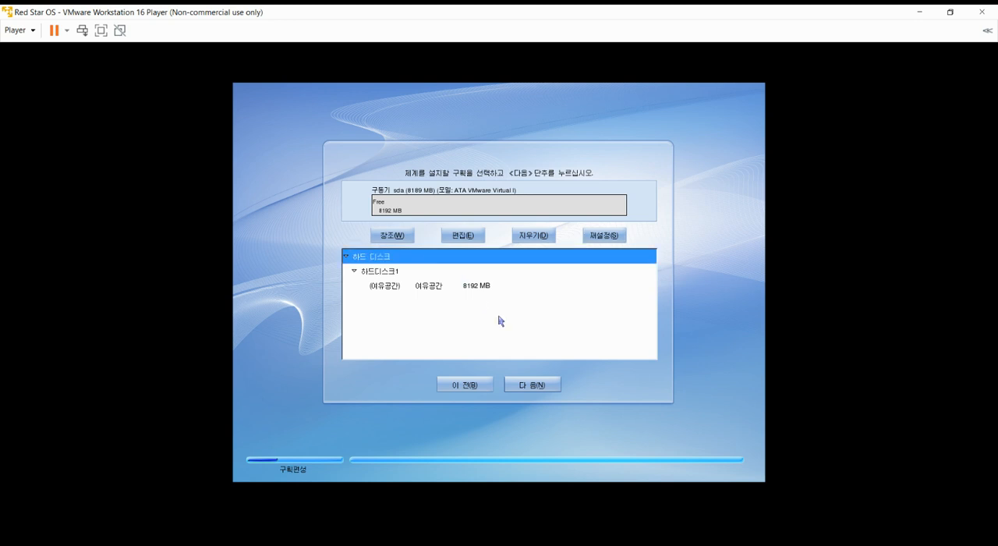
# - Try to edit the top-level 하드 디스크 entry and continue the installation without adding a partition
pyautogui.click(533, 381)
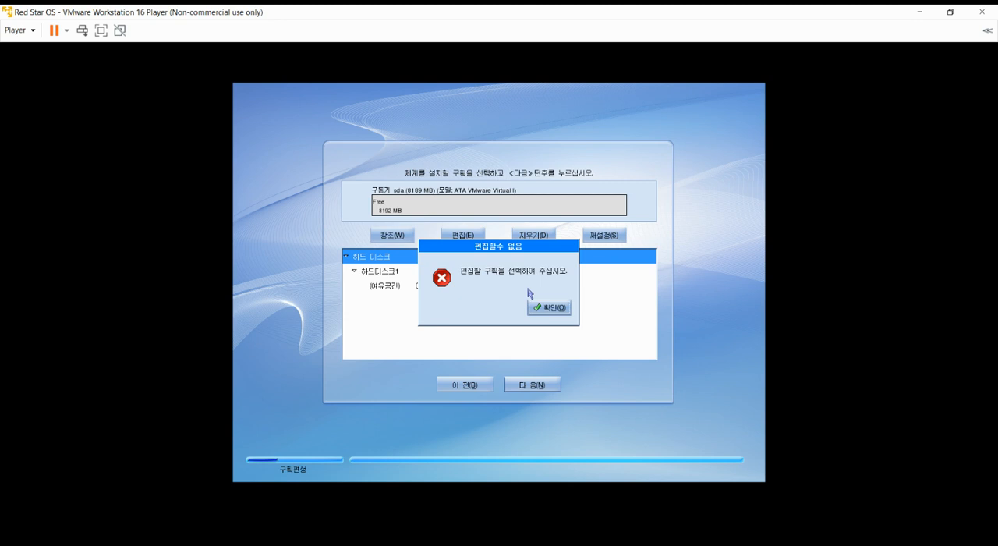
pyautogui.click(538, 311)
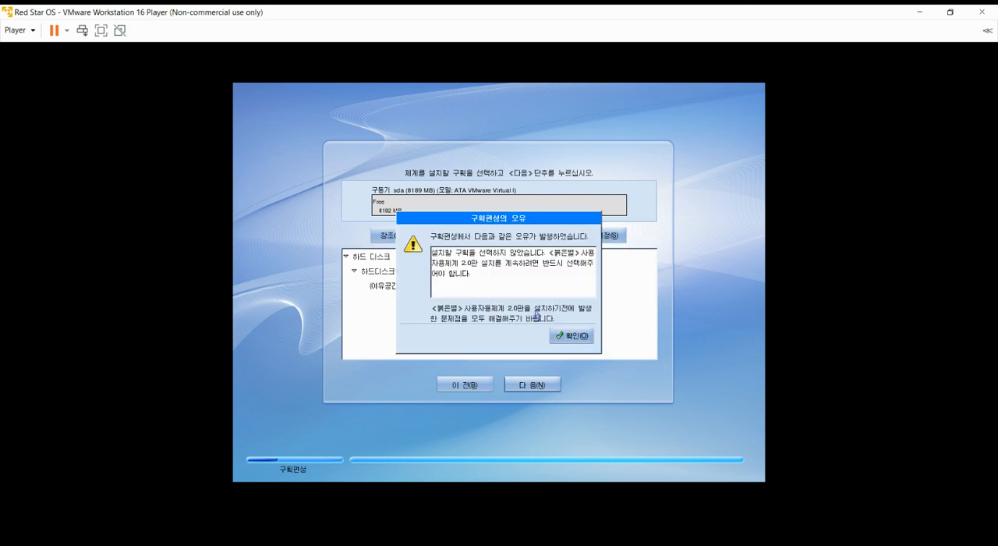
pyautogui.click(571, 336)
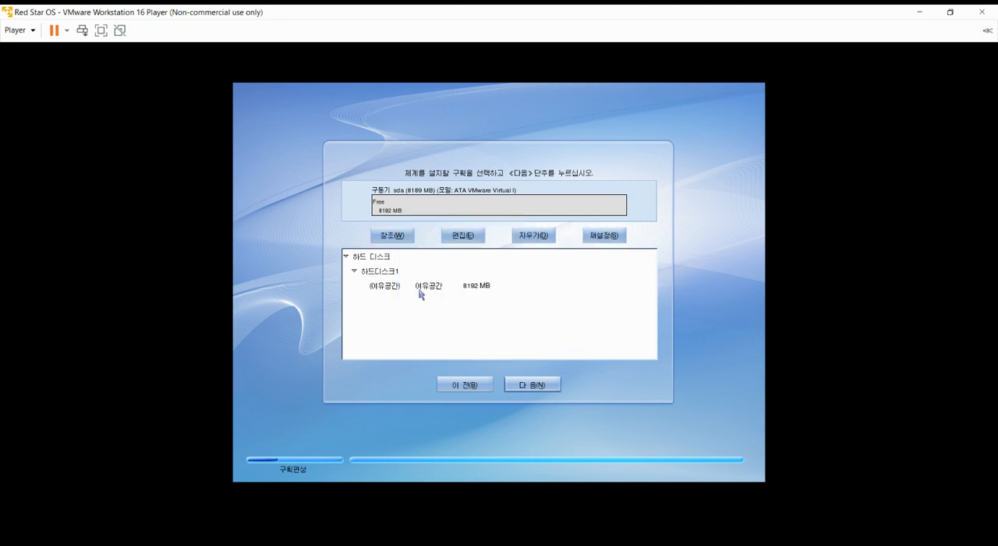
# - Try to continue the installation with an ext3 partition mounted at /usr spanning cylinders 1 to 1044 of the free space
pyautogui.click(399, 285)
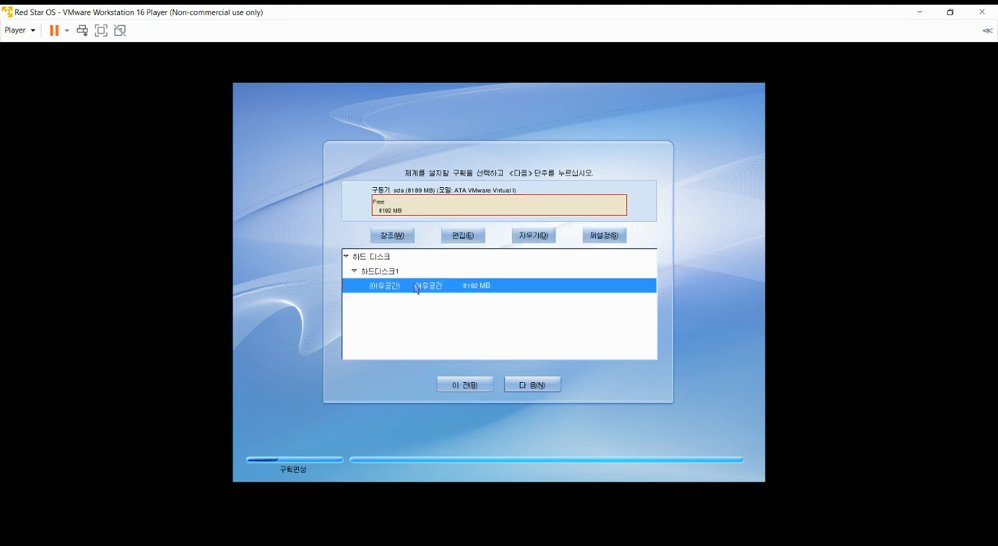
pyautogui.click(527, 385)
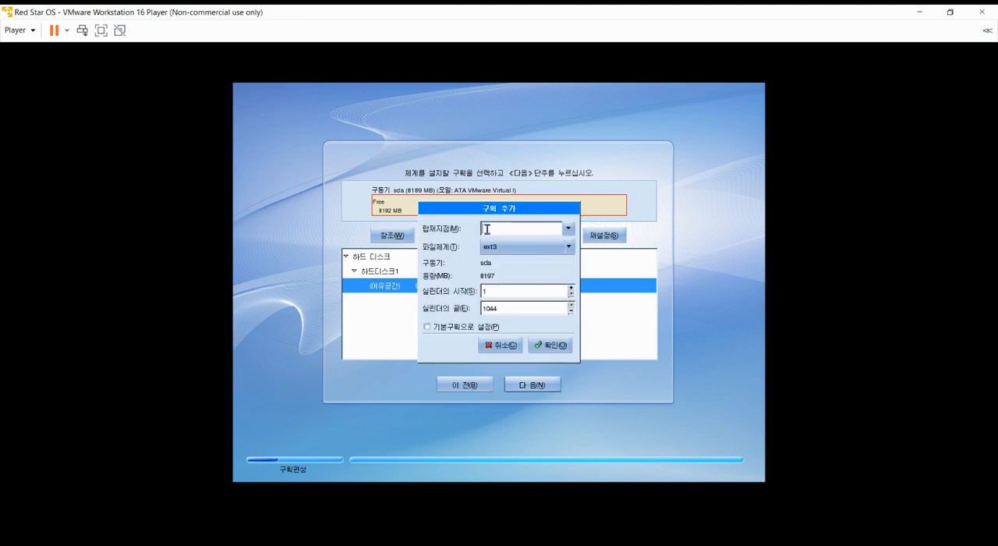
pyautogui.click(568, 228)
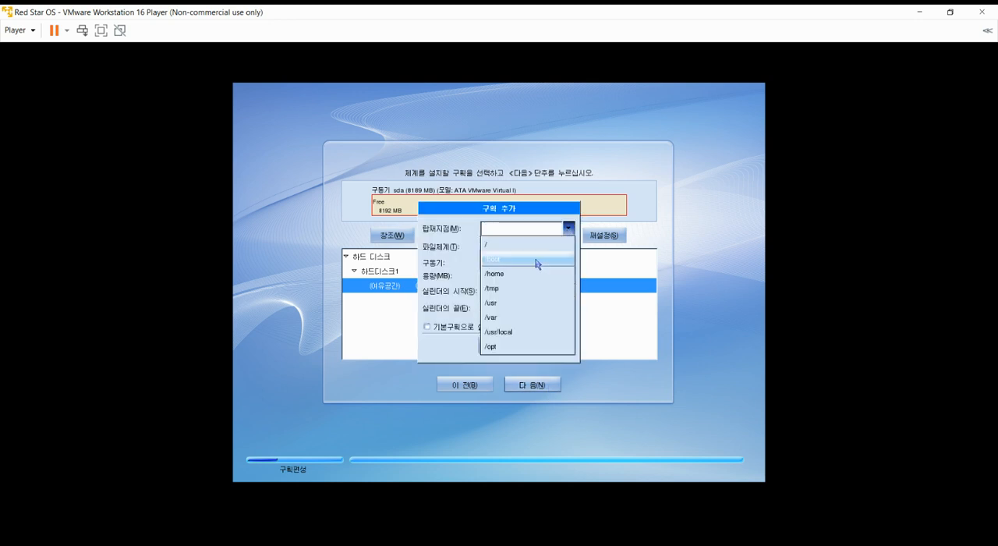
pyautogui.click(507, 303)
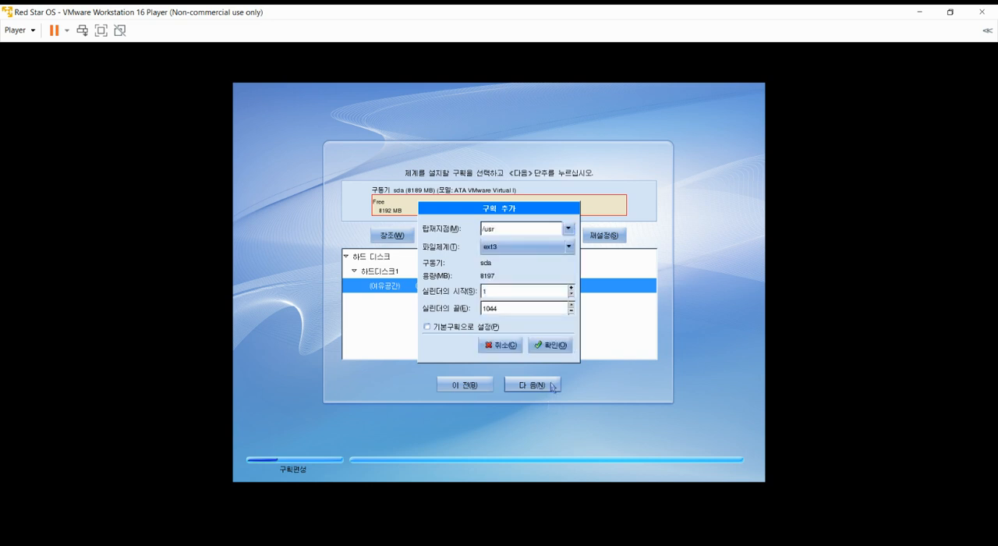
pyautogui.click(555, 343)
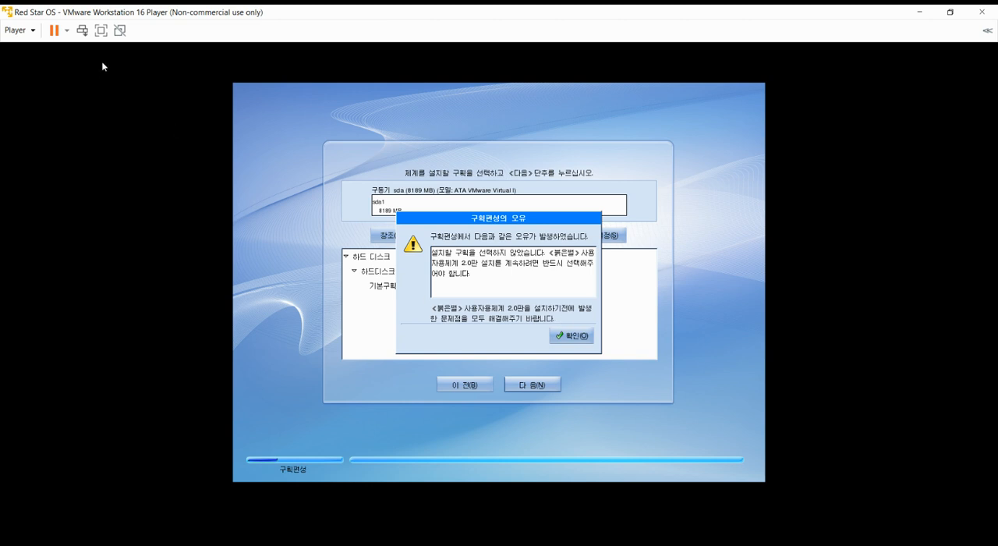
# - Restart the Red Star OS virtual machine and confirm the restart
pyautogui.click(66, 30)
pyautogui.click(145, 92)
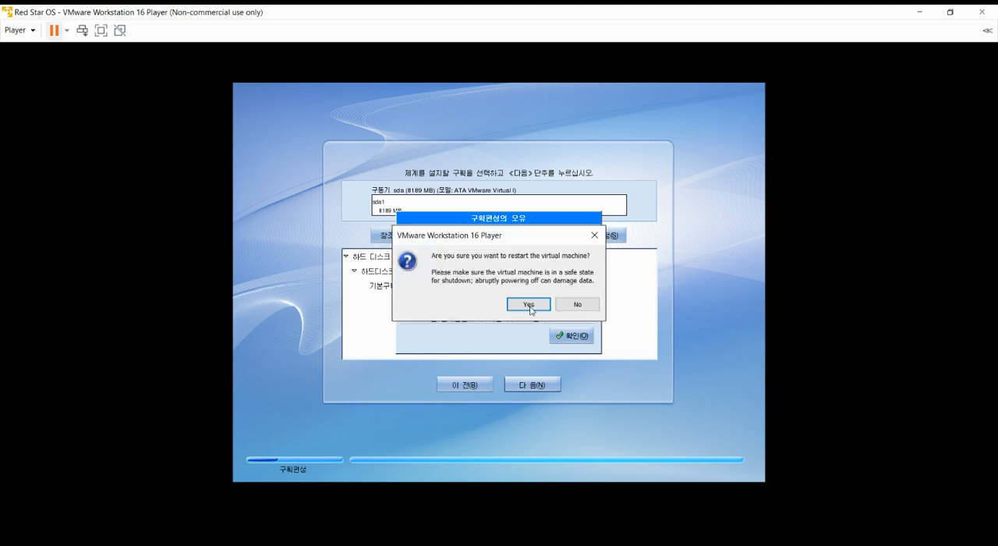
pyautogui.click(514, 307)
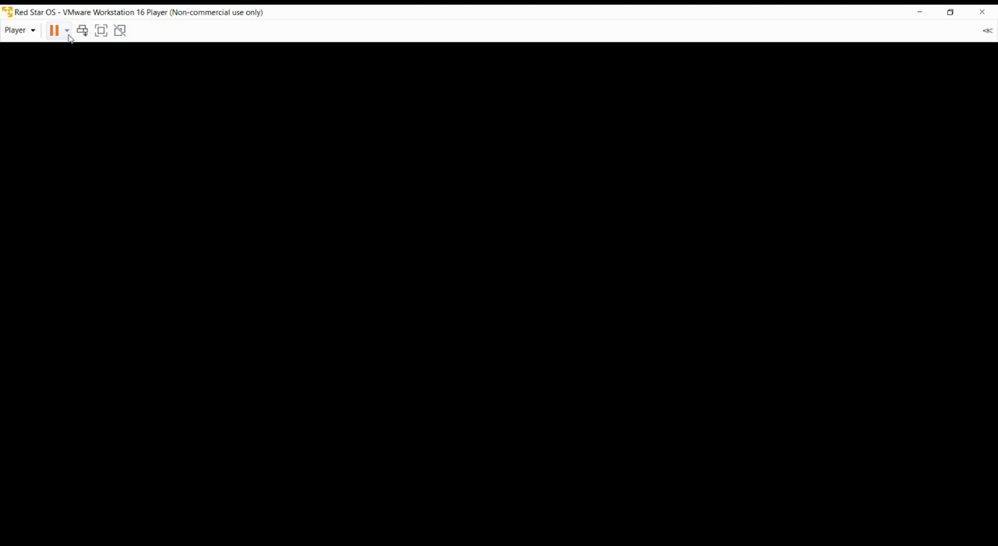
# - Request powering off the Red Star OS virtual machine and exiting
pyautogui.click(89, 64)
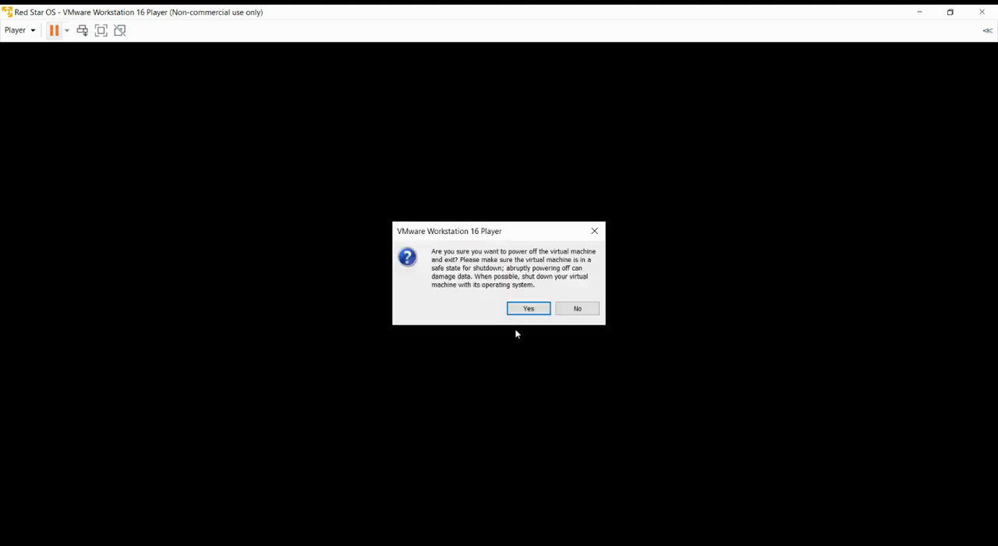